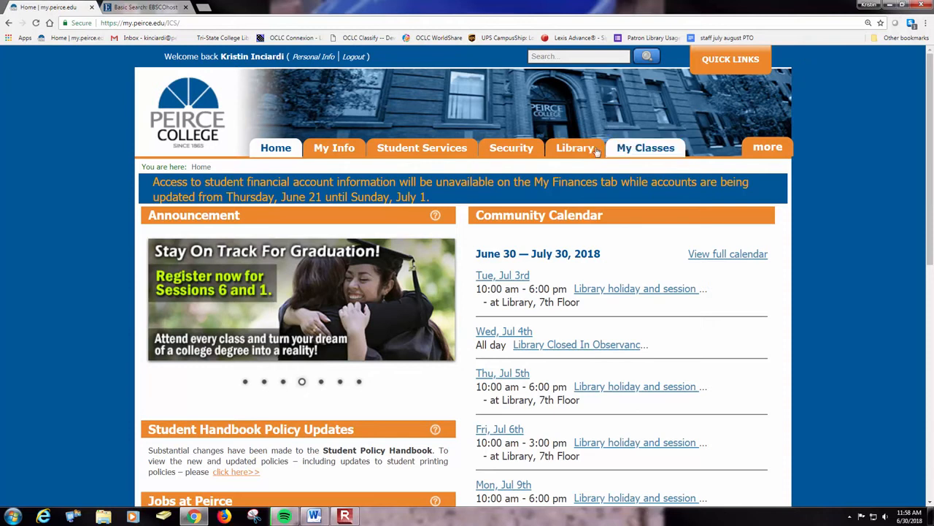
Step: Go to the college's library resources page and open EBSCOhost from the A-Z Database List
click(585, 149)
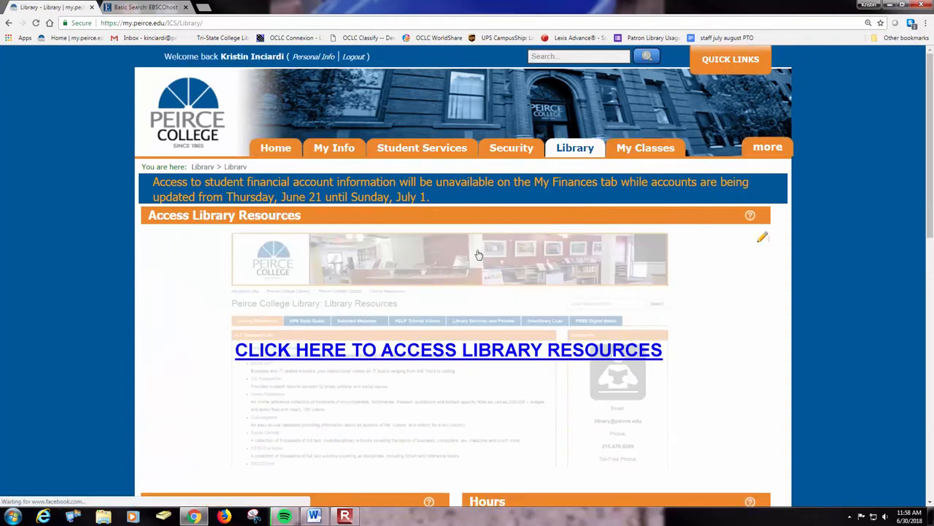
click(459, 355)
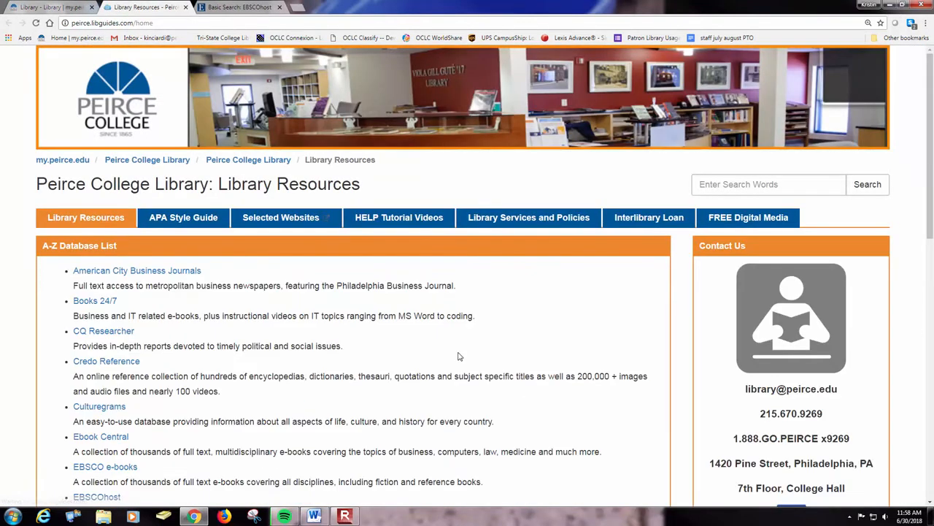
scroll(449, 348, down, 3)
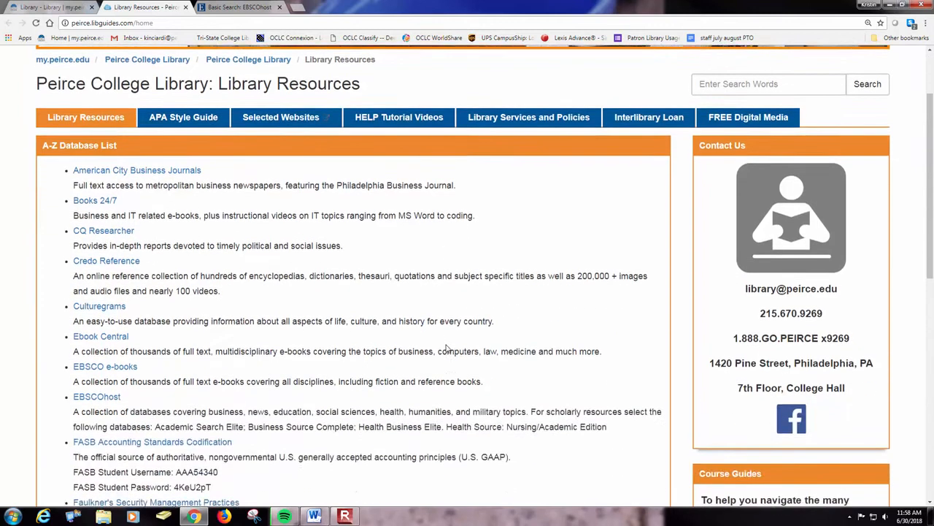
click(117, 304)
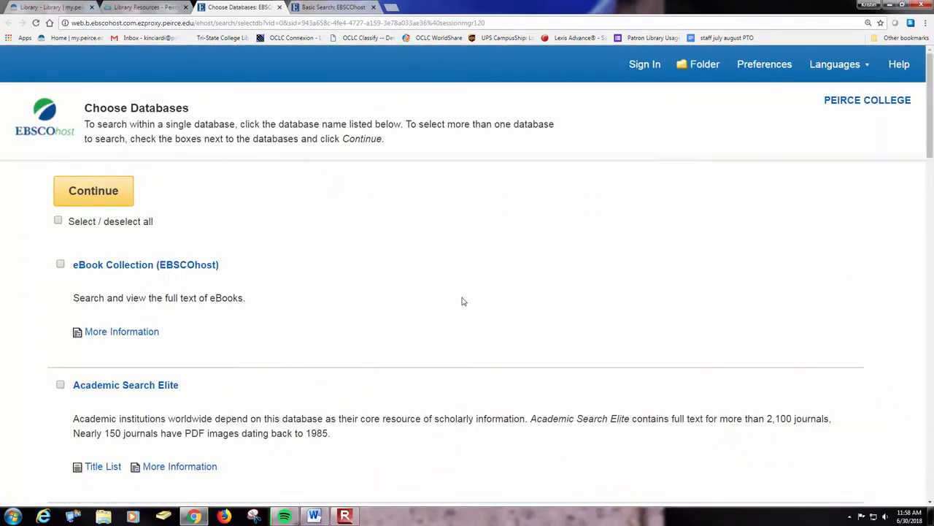
Step: Choose the Academic Search Elite and Newspaper Source databases and continue to their search page
scroll(462, 301, down, 2)
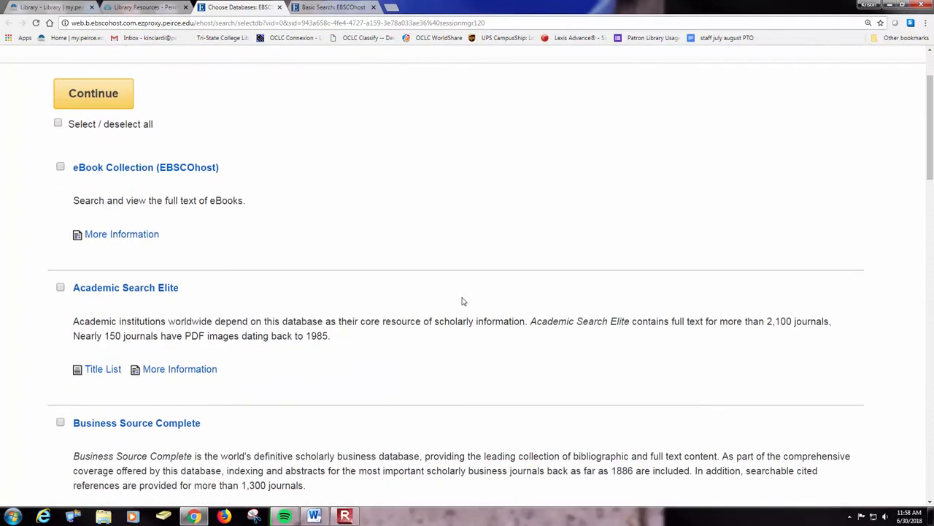
click(60, 287)
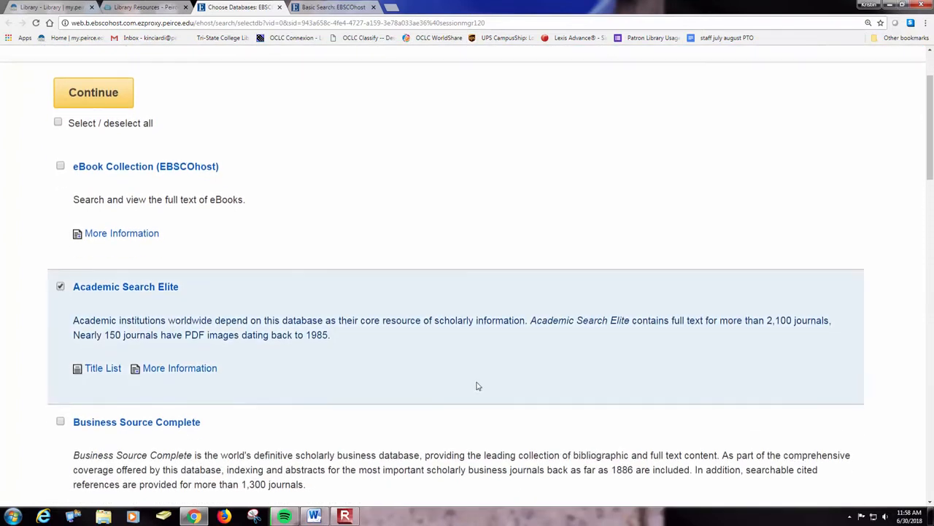
scroll(476, 385, down, 4)
scroll(478, 386, down, 10)
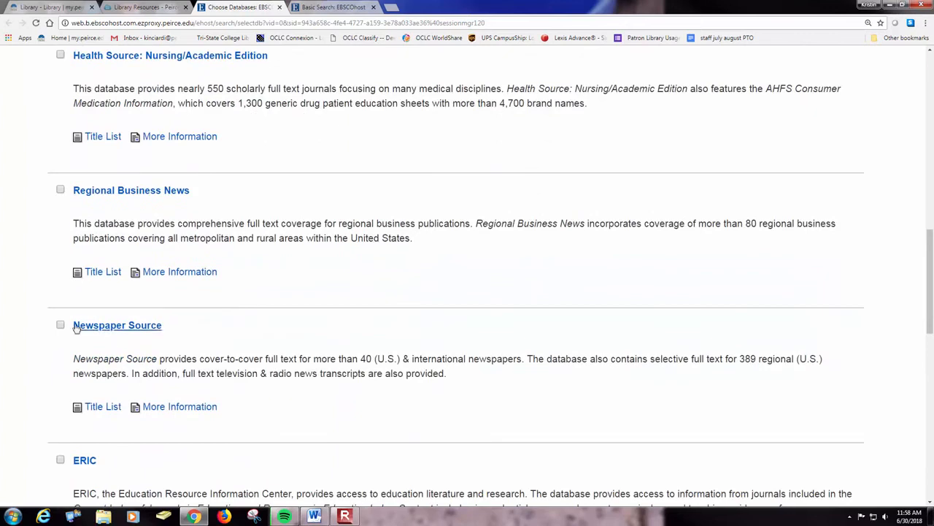
click(61, 326)
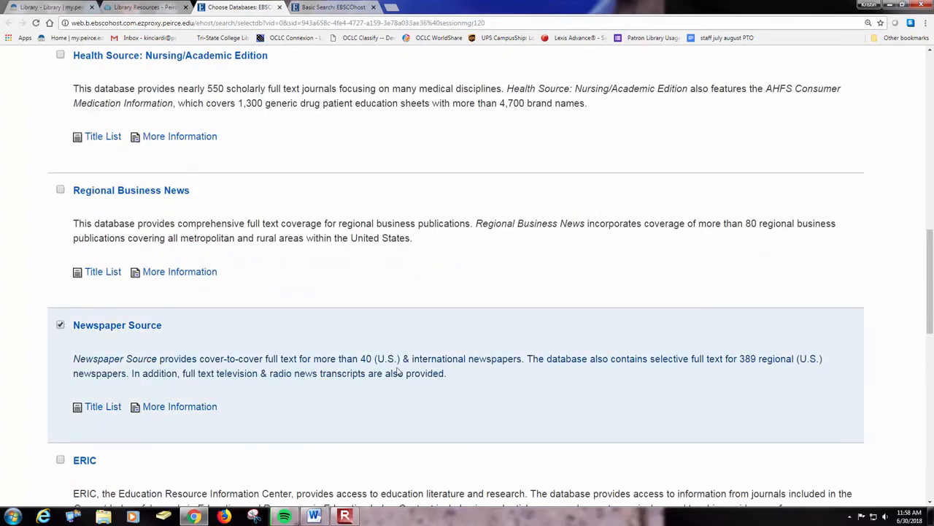
scroll(398, 373, up, 14)
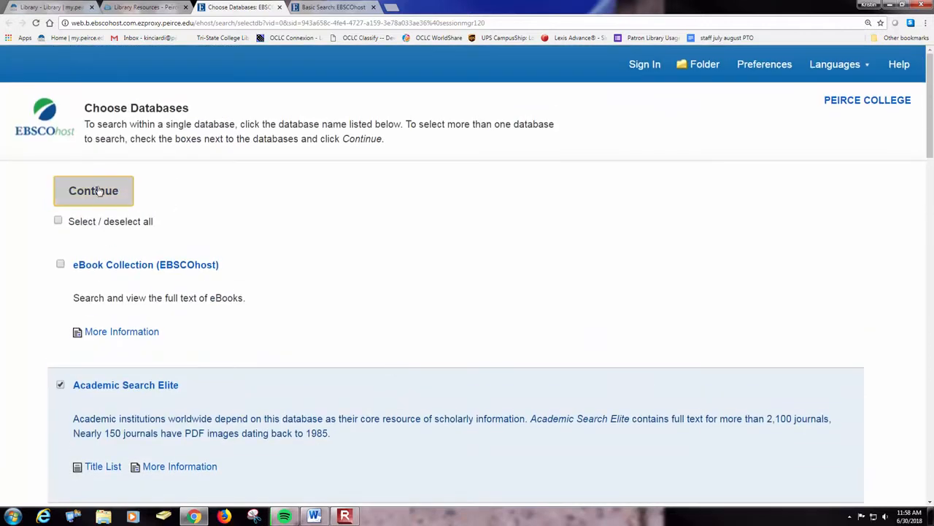
click(100, 191)
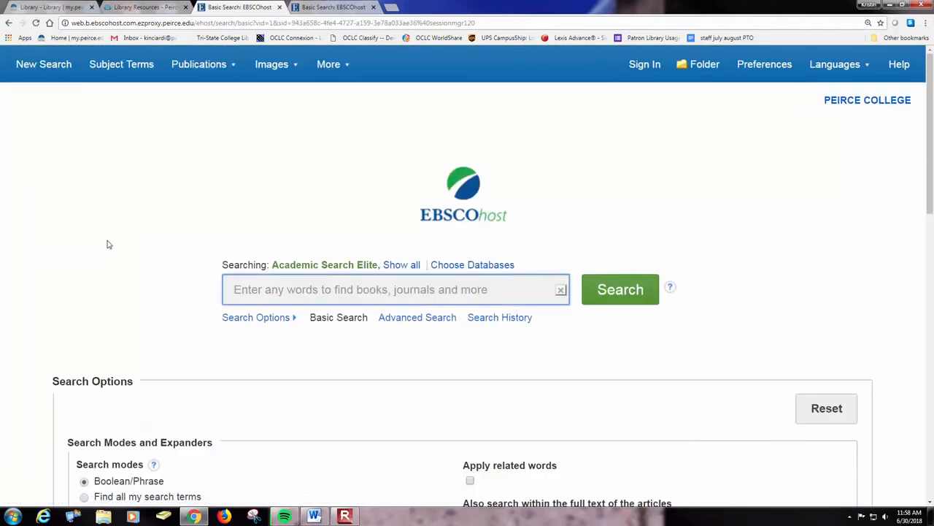
Step: Limit the published date to the range March 2018 through June 2018
scroll(107, 245, down, 4)
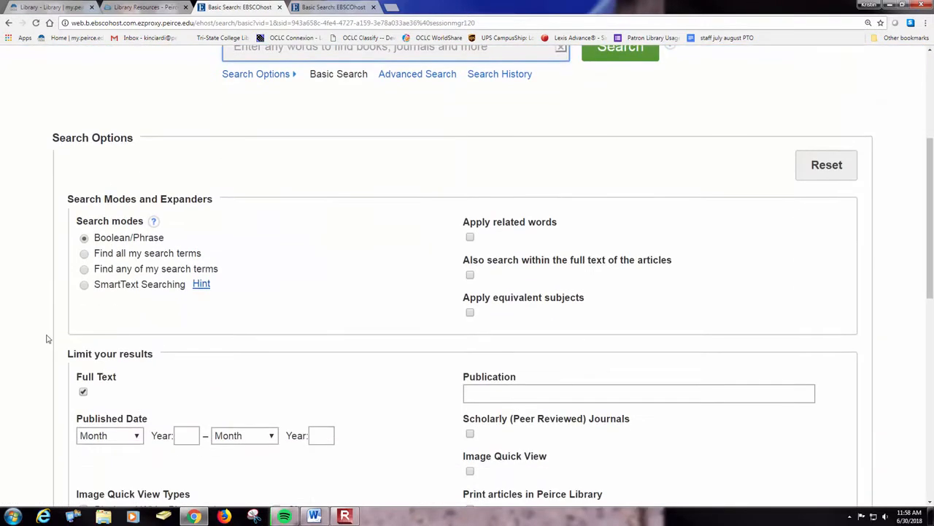
scroll(43, 357, down, 1)
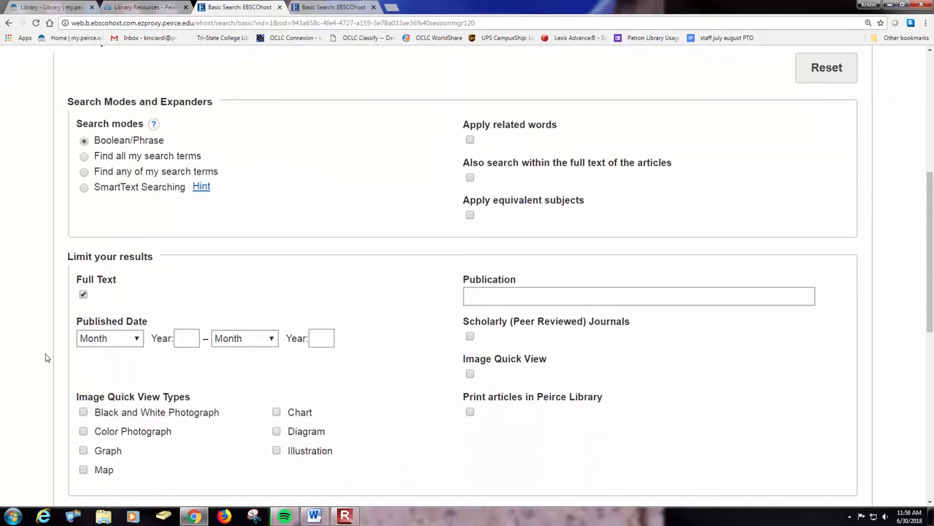
click(117, 343)
click(93, 390)
click(188, 339)
text(2018)
click(250, 339)
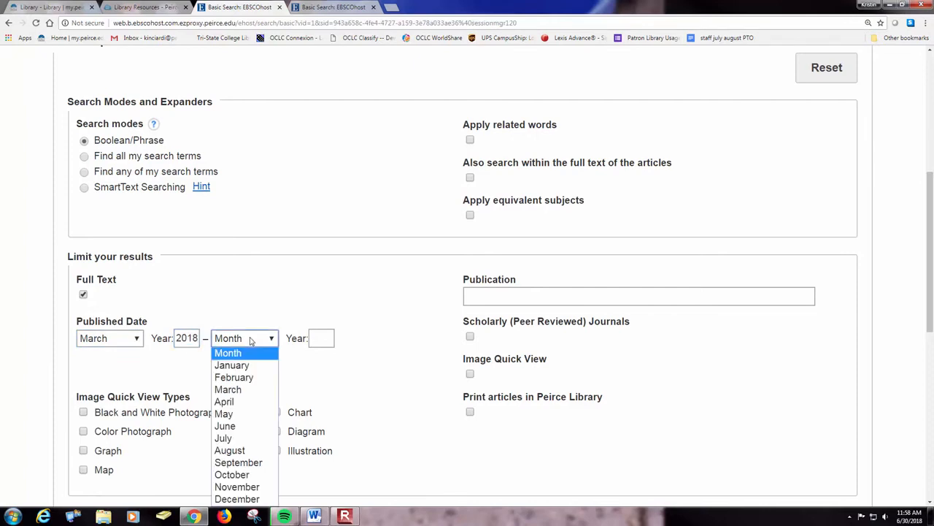
click(226, 427)
click(321, 338)
text(2018)
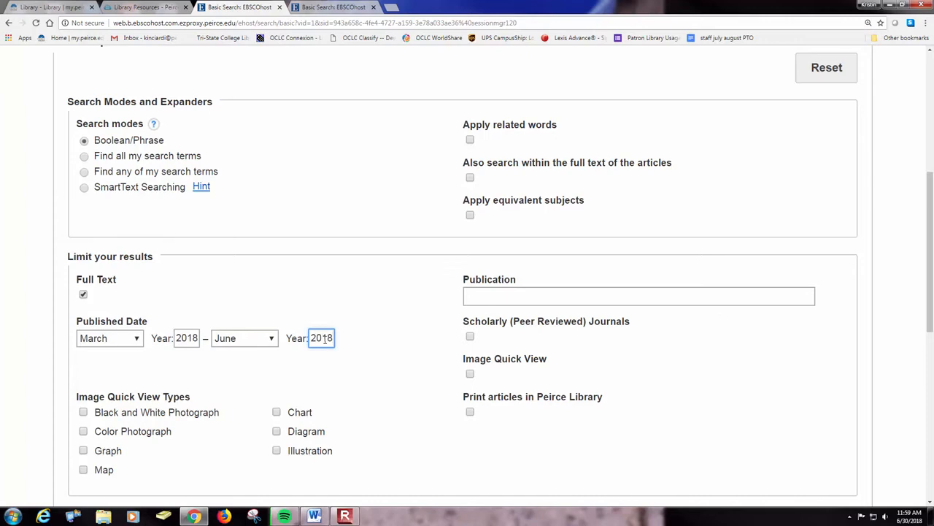
Step: Set the Academic Search Elite document type limiter to Editorial
scroll(324, 338, down, 3)
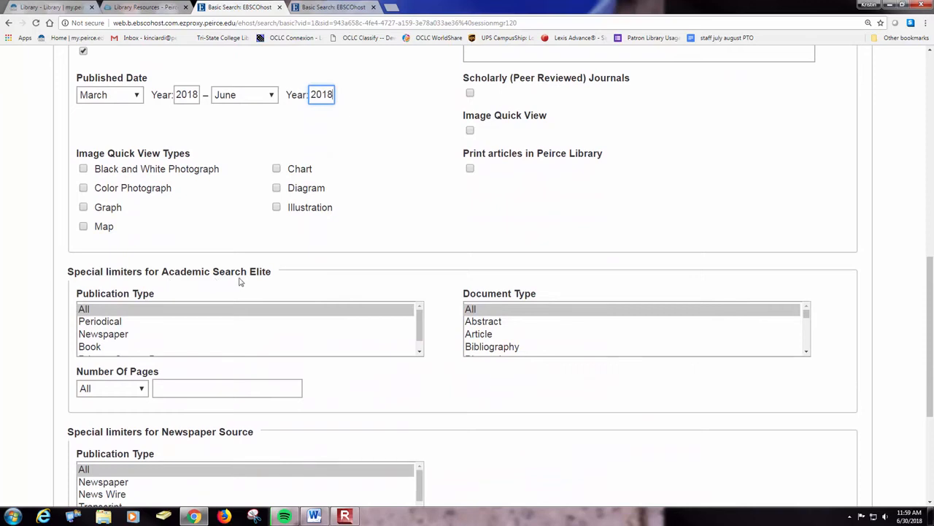
click(807, 352)
drag(807, 354, 806, 354)
click(500, 320)
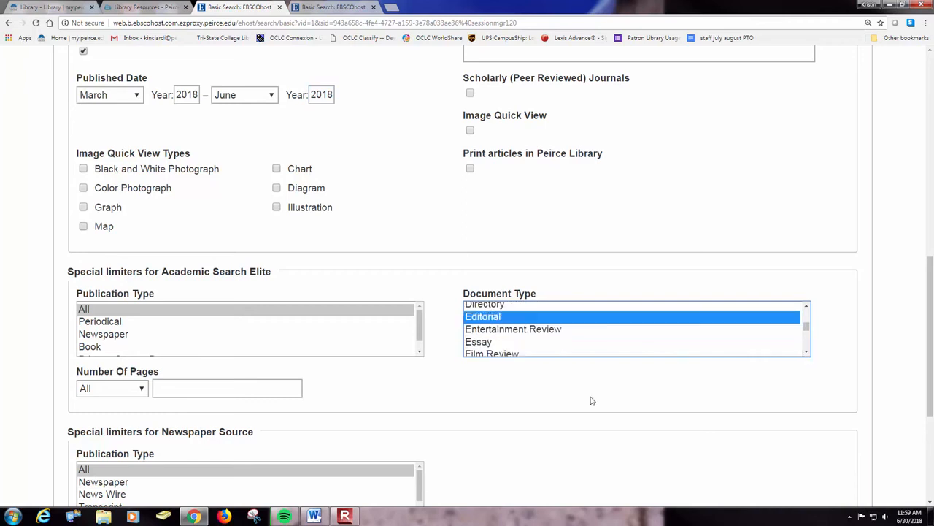
Step: Run a search for "opioid crisis" and editorial with the chosen limiters, checking them before submitting
scroll(592, 400, up, 6)
scroll(592, 400, up, 2)
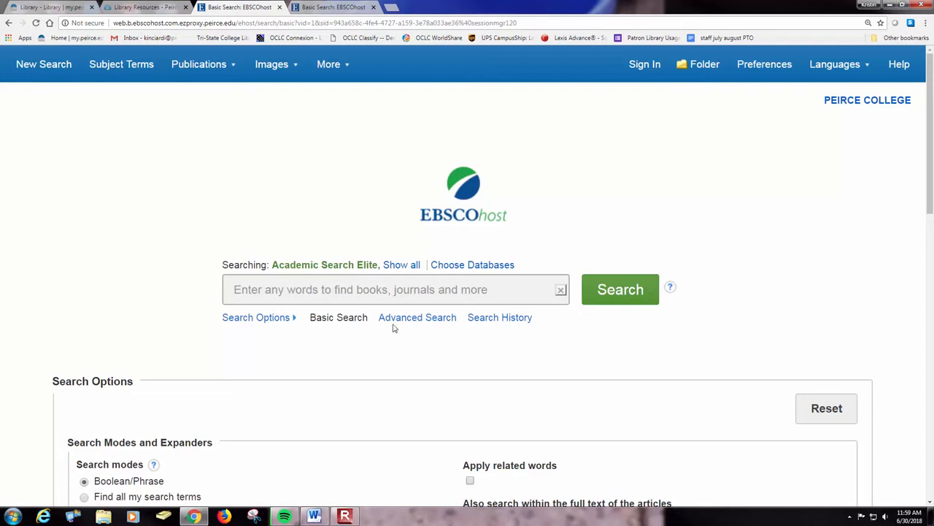
click(312, 291)
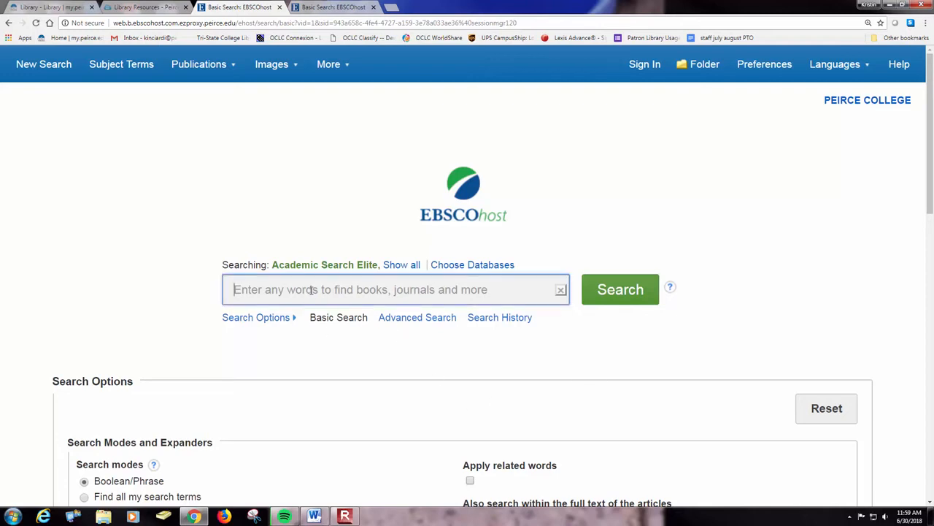
text("opioid)
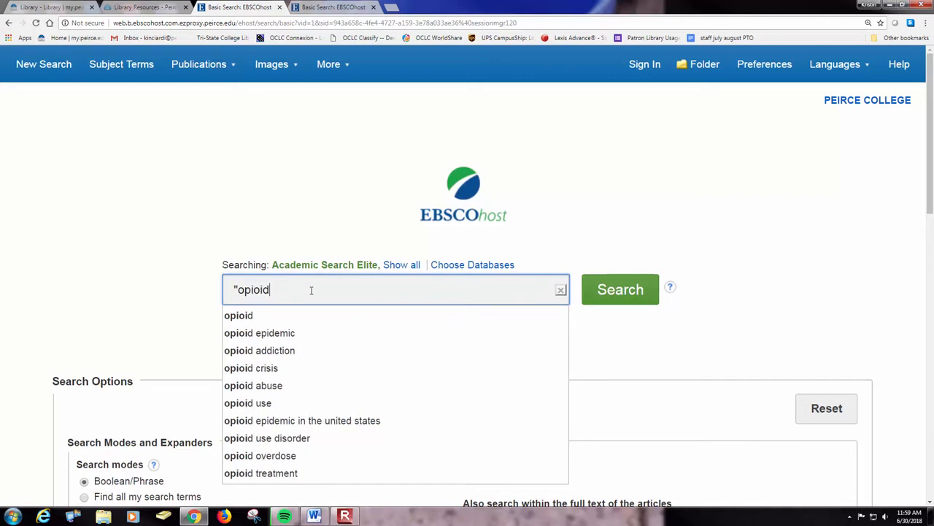
text( crisis" and )
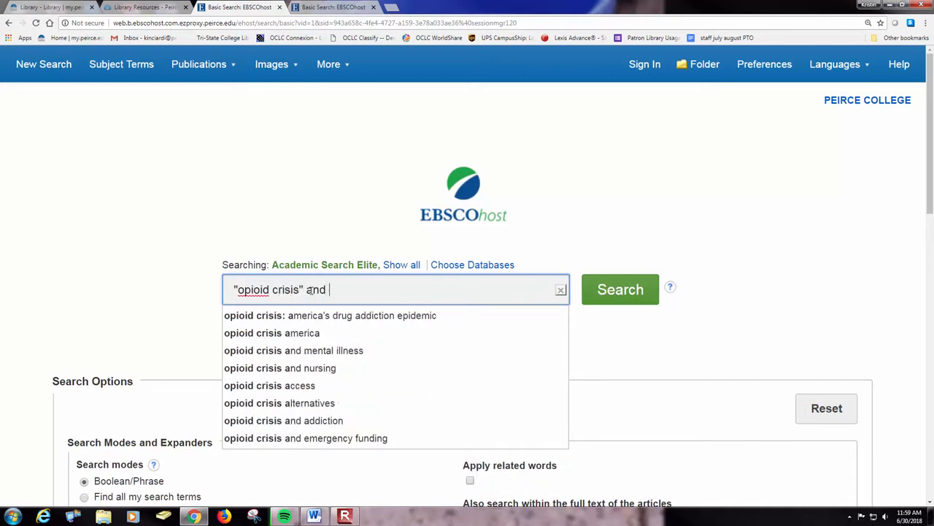
text(editorial)
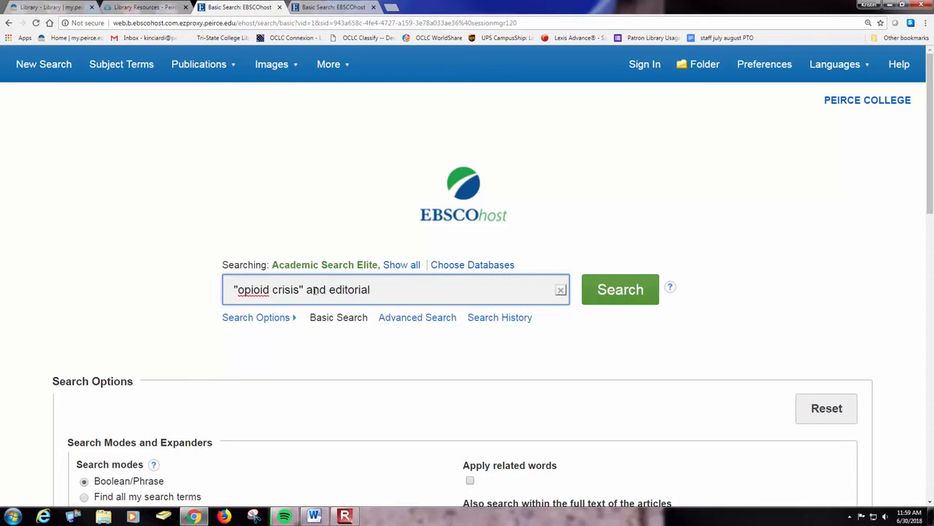
scroll(315, 289, down, 10)
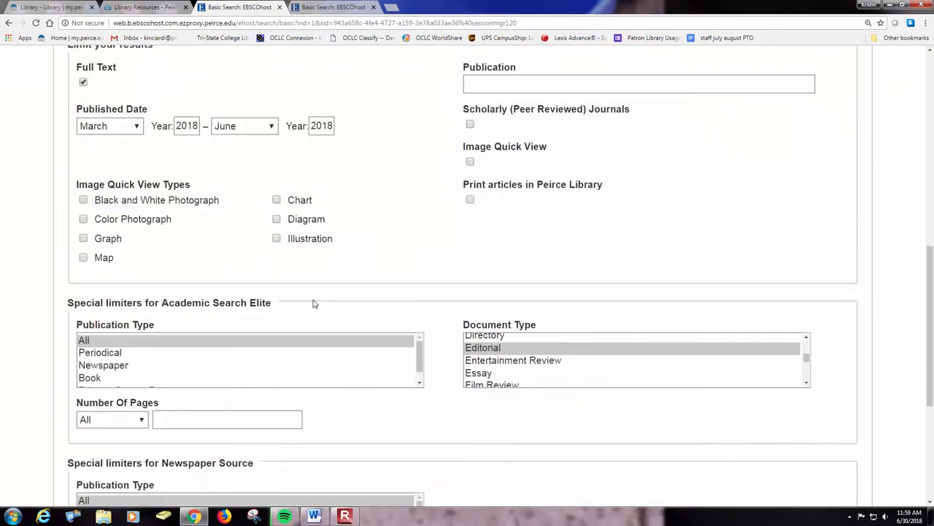
scroll(469, 287, up, 4)
scroll(469, 287, up, 5)
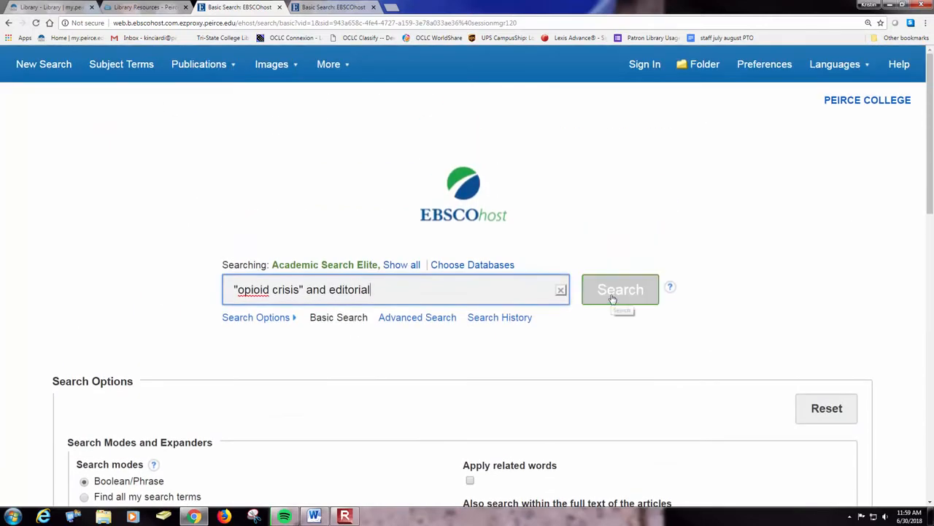
click(612, 299)
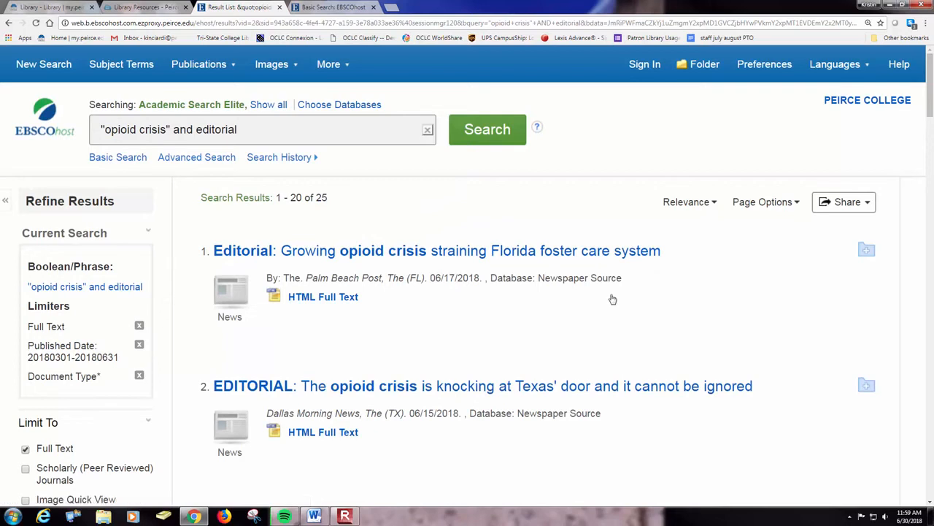
Step: Browse the search results and open the Toronto Star article "New approach needed to stem opioid crisis."
scroll(612, 299, down, 7)
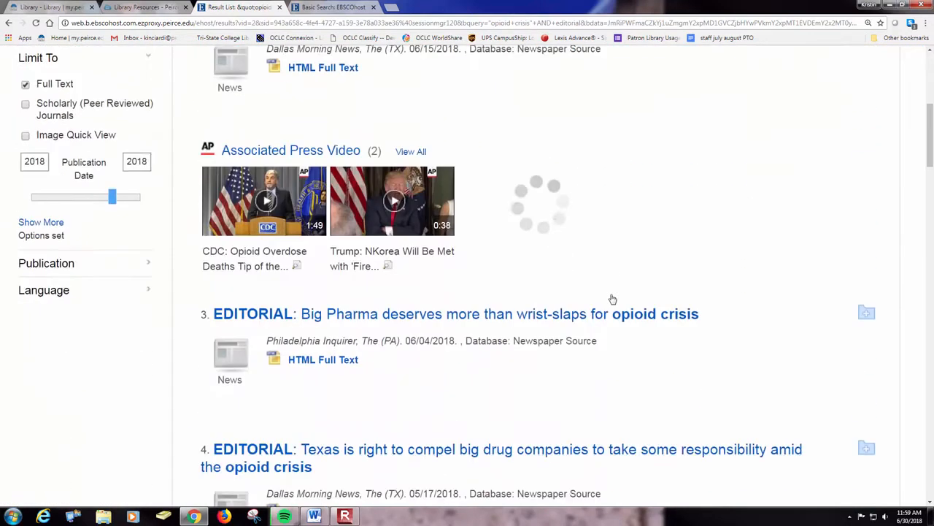
scroll(612, 300, down, 6)
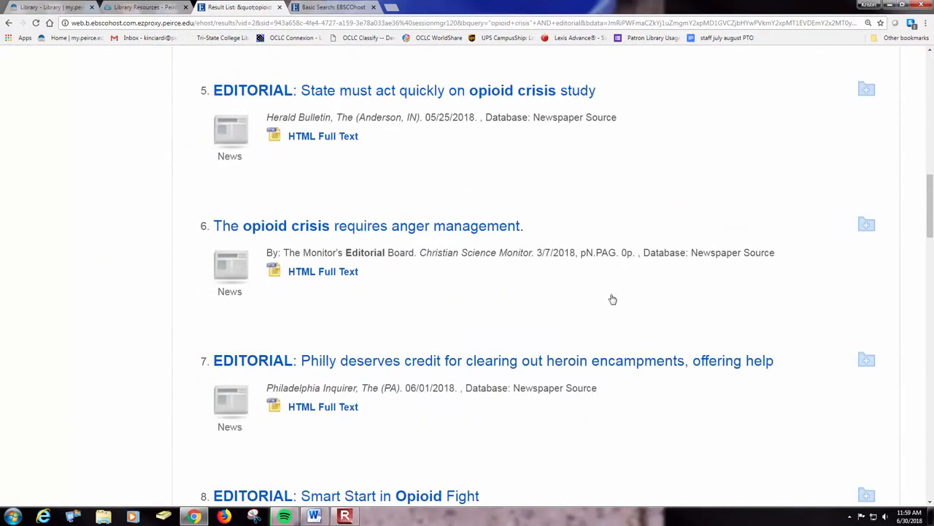
scroll(613, 300, down, 3)
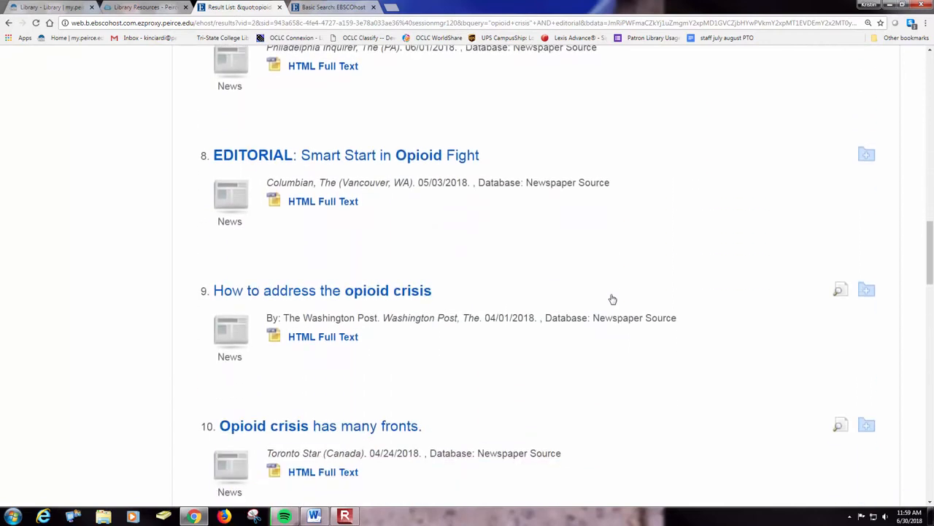
scroll(612, 299, down, 3)
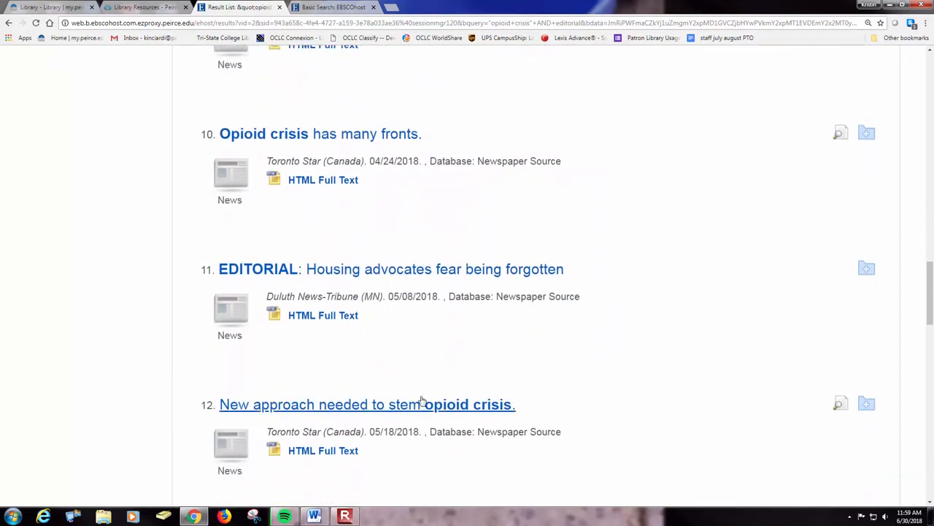
click(419, 411)
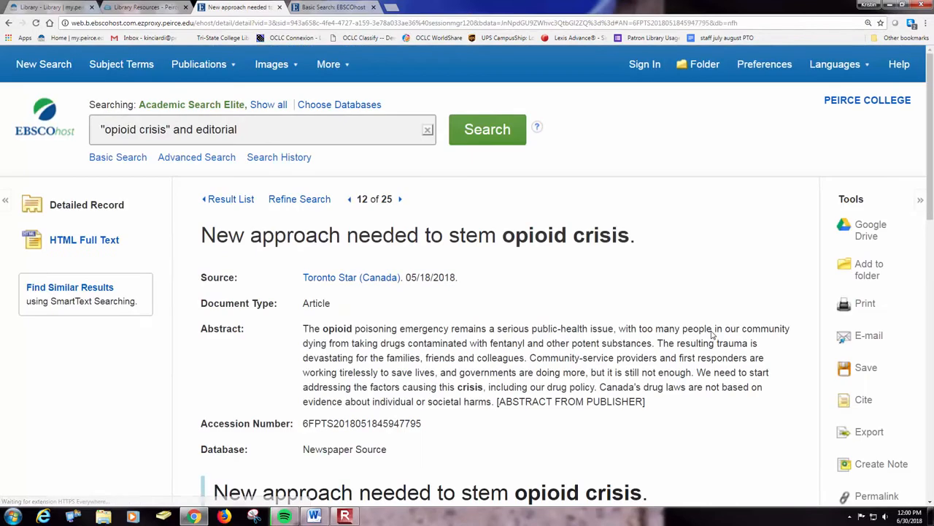
Step: Copy all body paragraphs of the article, without the author line, and paste them into the blank Microsoft Word document
scroll(705, 306, down, 1)
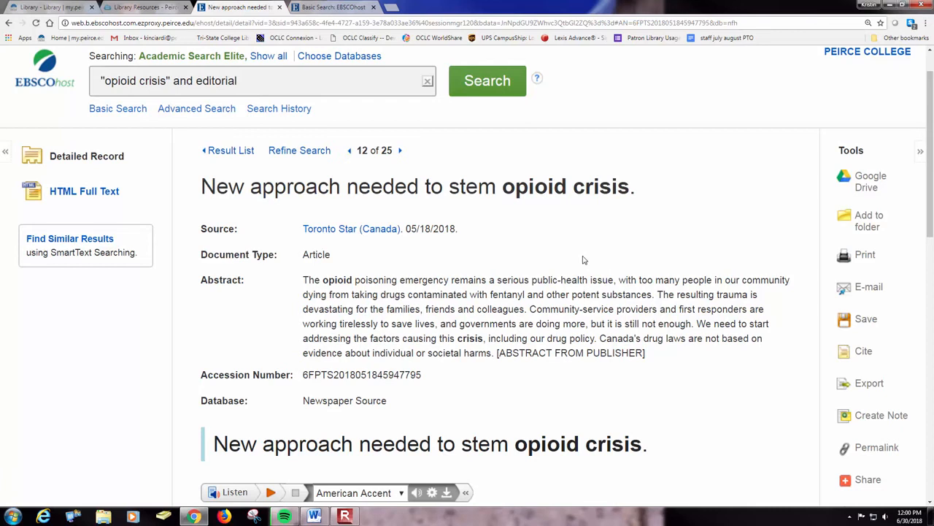
scroll(584, 260, down, 4)
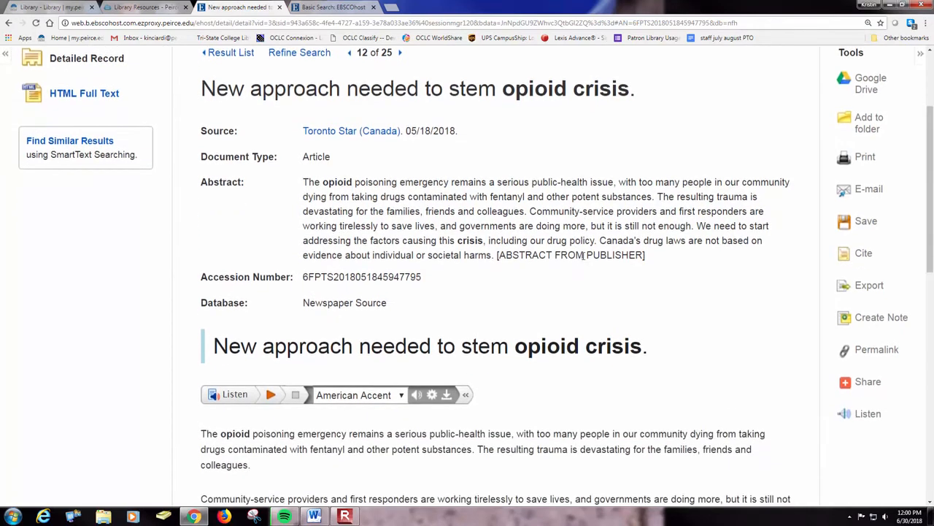
scroll(582, 257, down, 1)
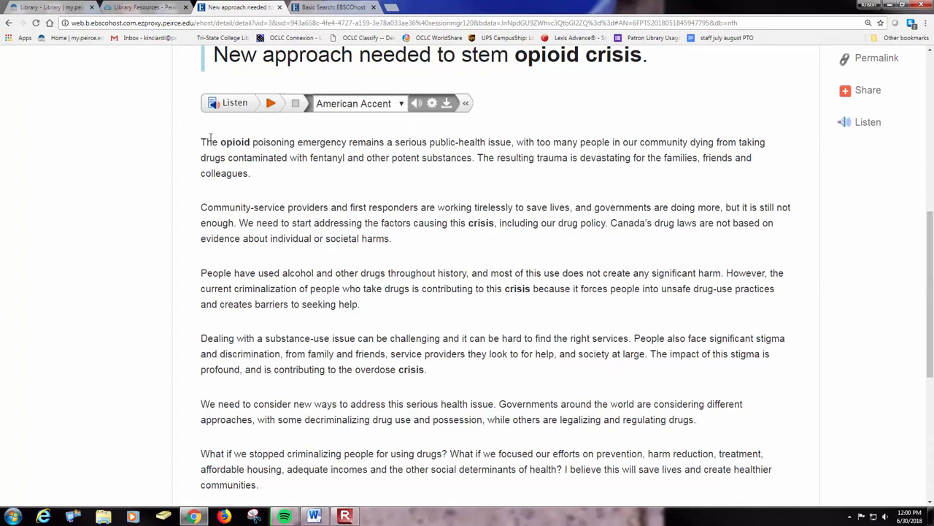
drag(201, 142, 480, 321)
key(ctrl+c)
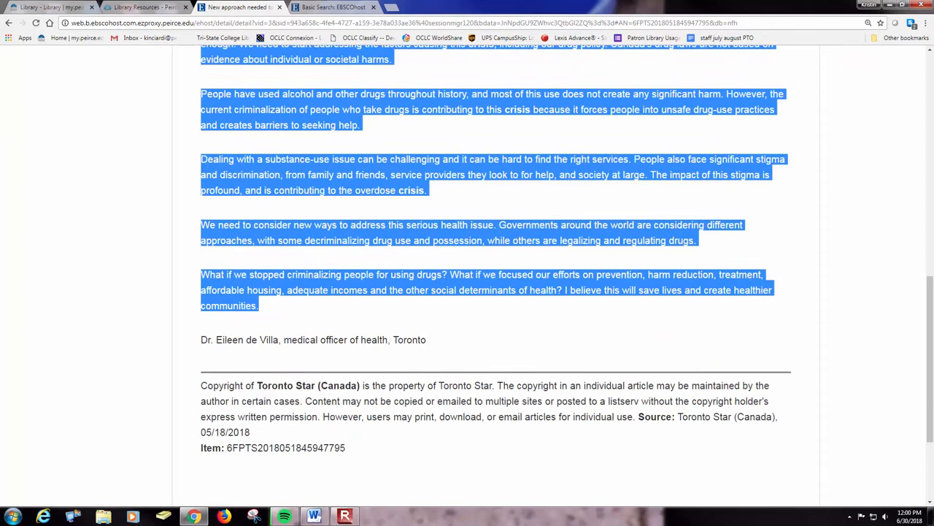
click(314, 517)
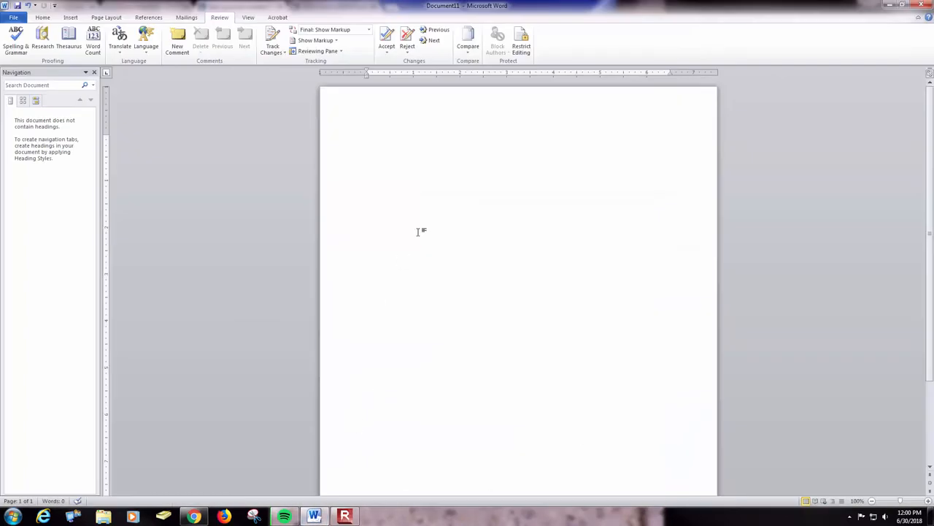
key(ctrl+v)
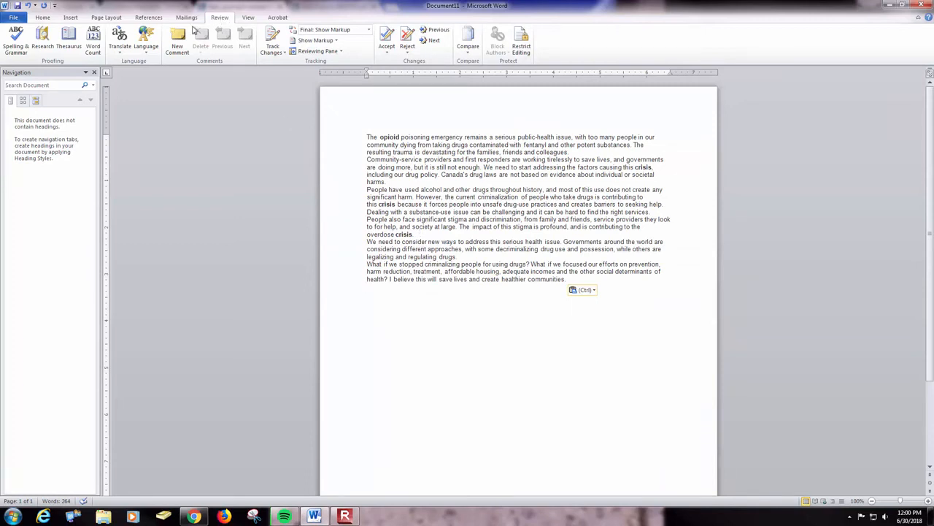
Step: Check the word count of the pasted Toronto Star article in the Word document
click(93, 43)
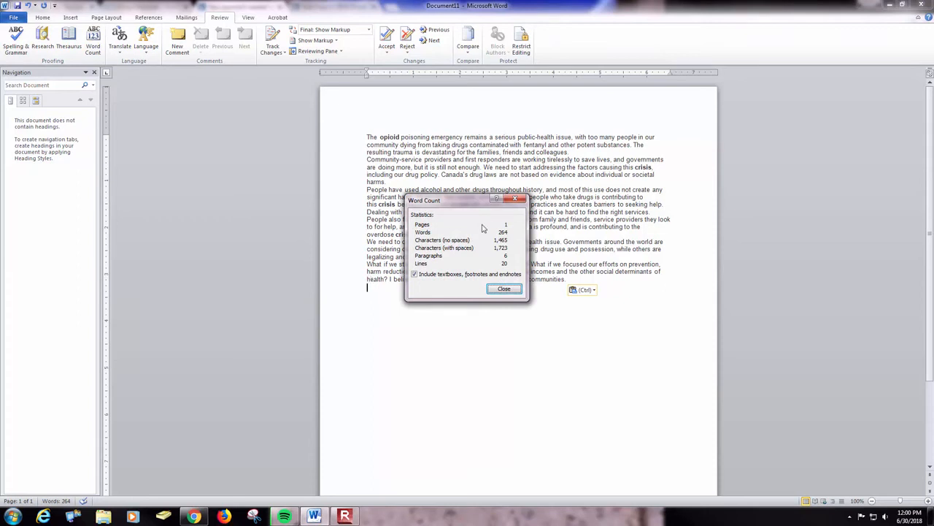
click(504, 288)
Step: Switch to Chrome, return to the EBSCOhost result list and open "EDITORIAL: Smart Start in Opioid Fight" from The Columbian
click(194, 516)
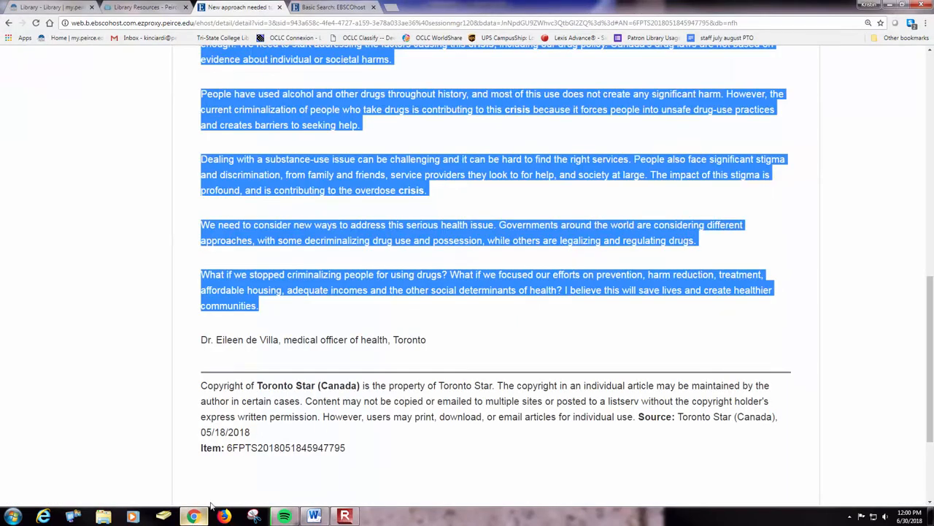
click(9, 22)
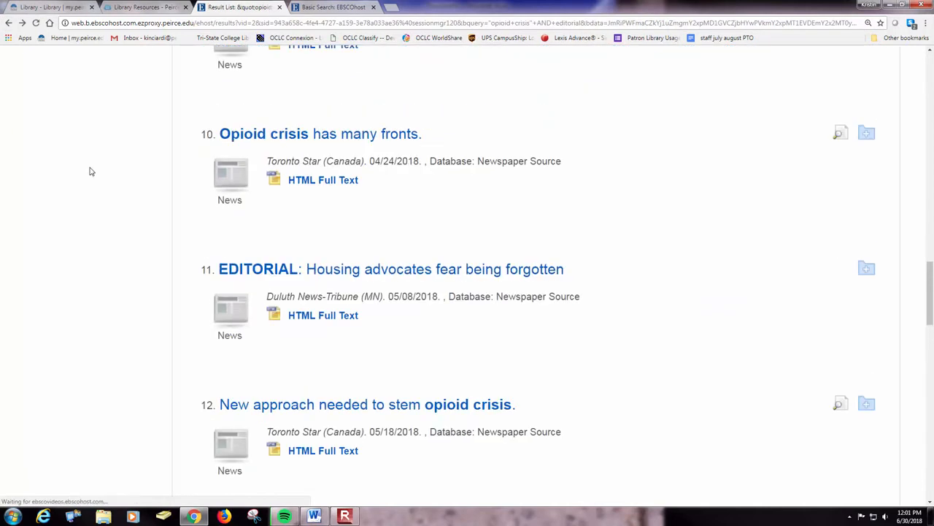
scroll(92, 172, up, 2)
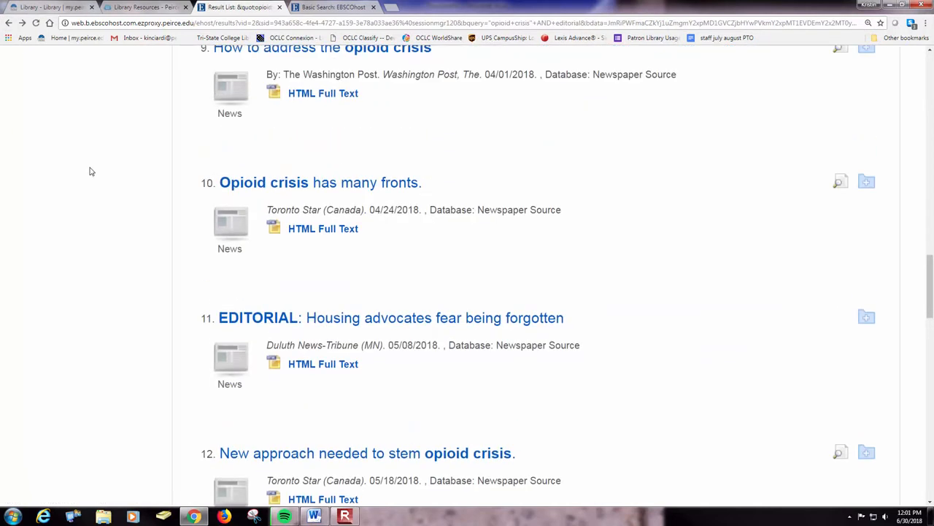
scroll(154, 163, up, 2)
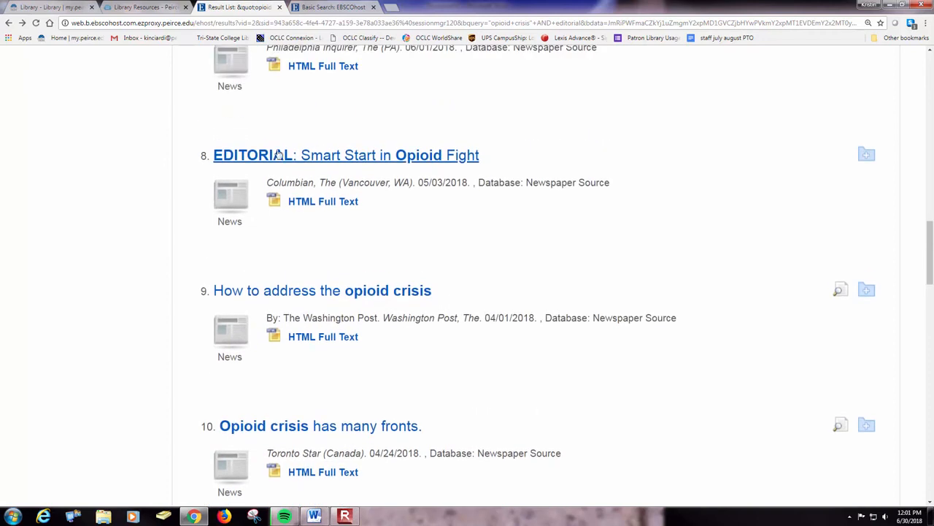
click(312, 156)
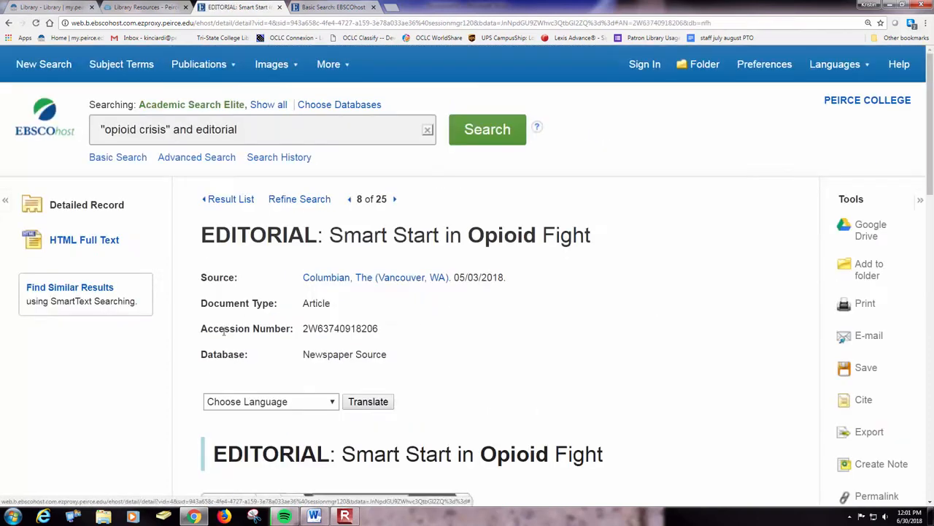
Step: Copy the editorial's body paragraphs, without the copyright line, over the existing text in the Word document and check the word count
scroll(197, 263, down, 5)
drag(200, 200, 796, 322)
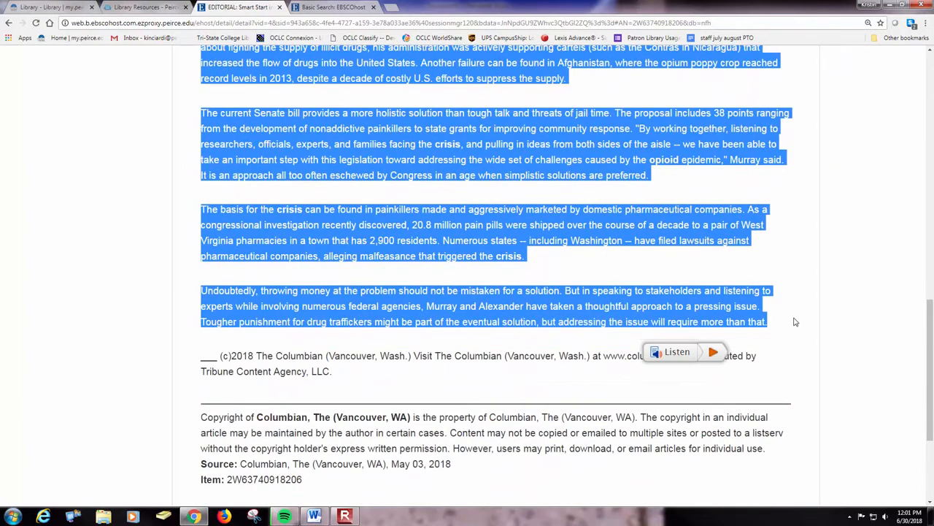
click(314, 516)
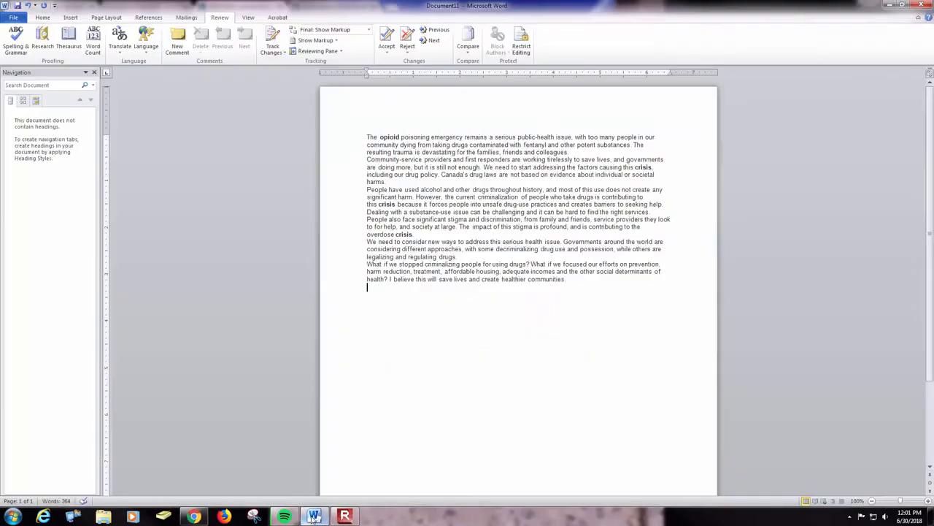
drag(626, 295, 347, 129)
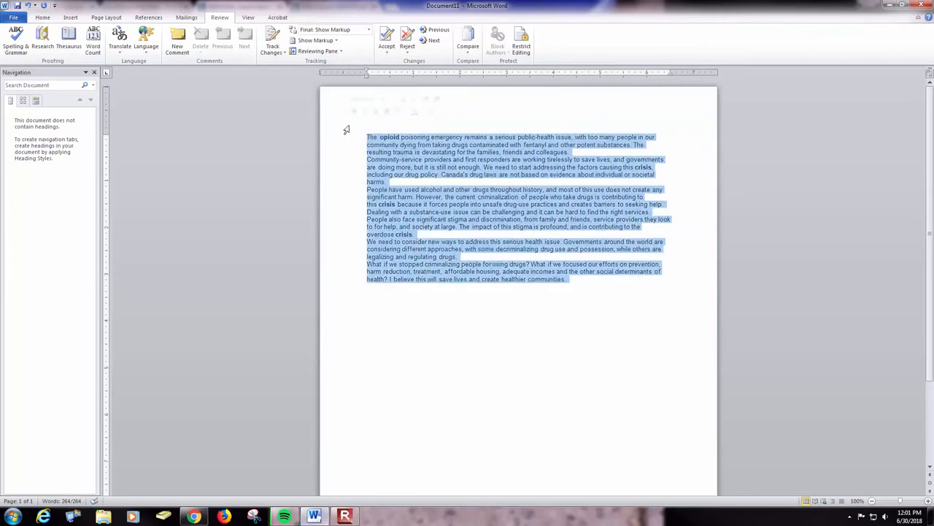
key(ctrl+v)
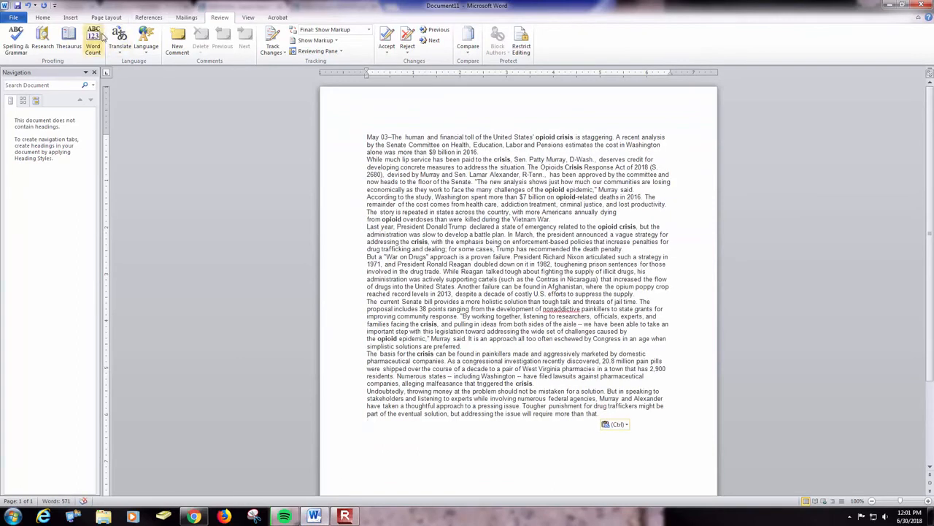
click(93, 46)
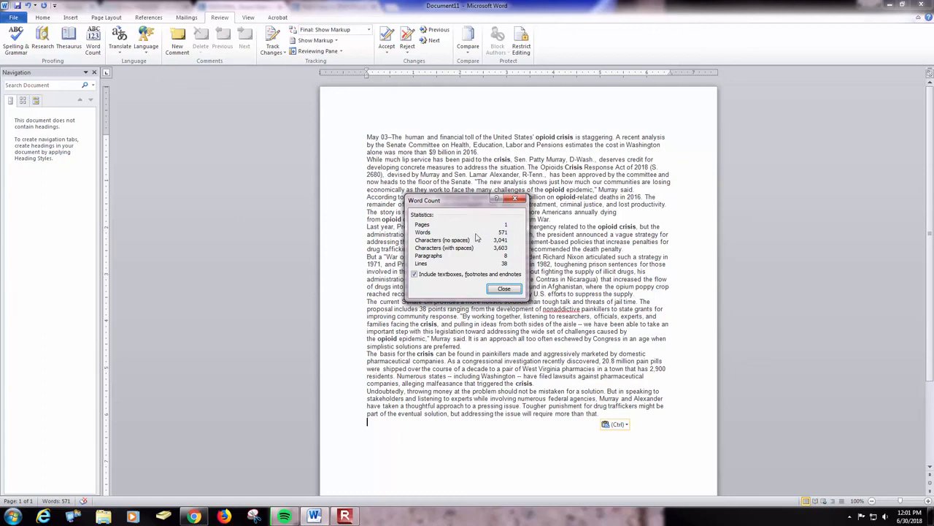
click(498, 289)
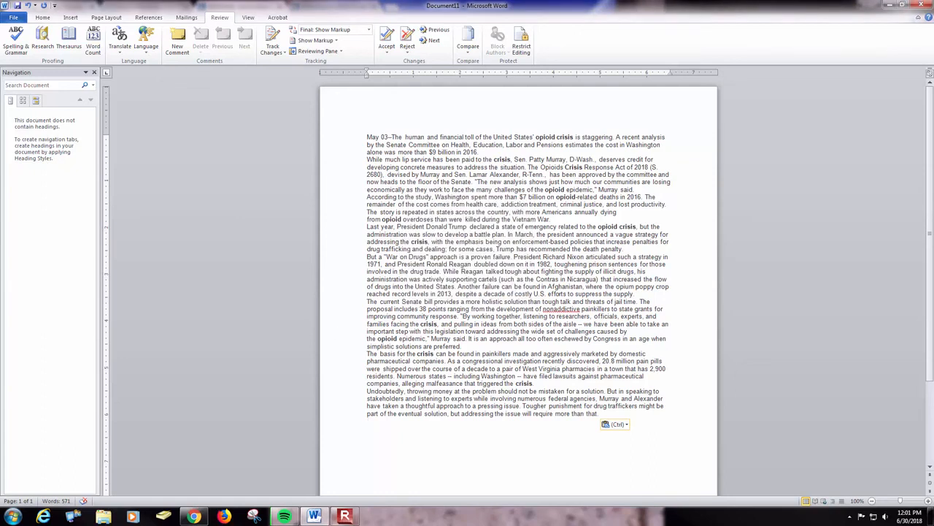
Step: Switch back to the Columbian editorial in Chrome, clear the text selection and review the article back toward its beginning
click(194, 516)
click(179, 363)
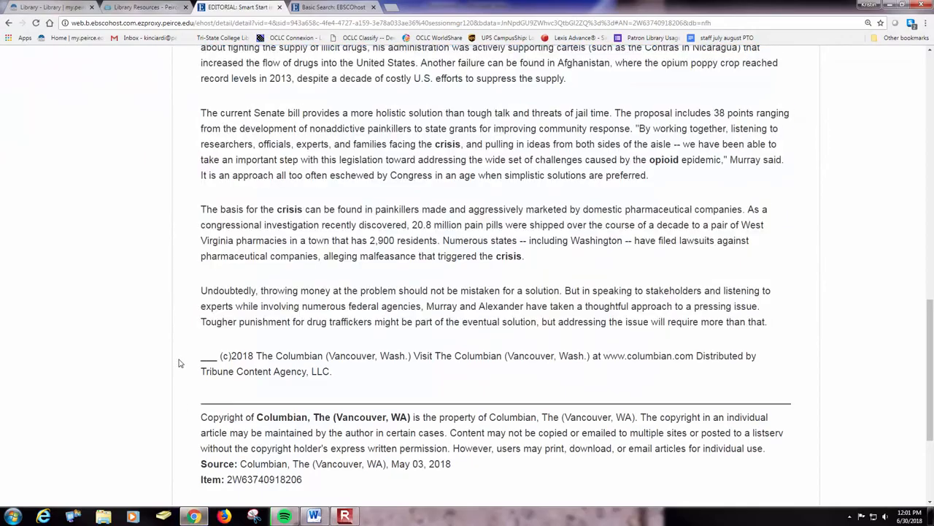
scroll(179, 363, up, 3)
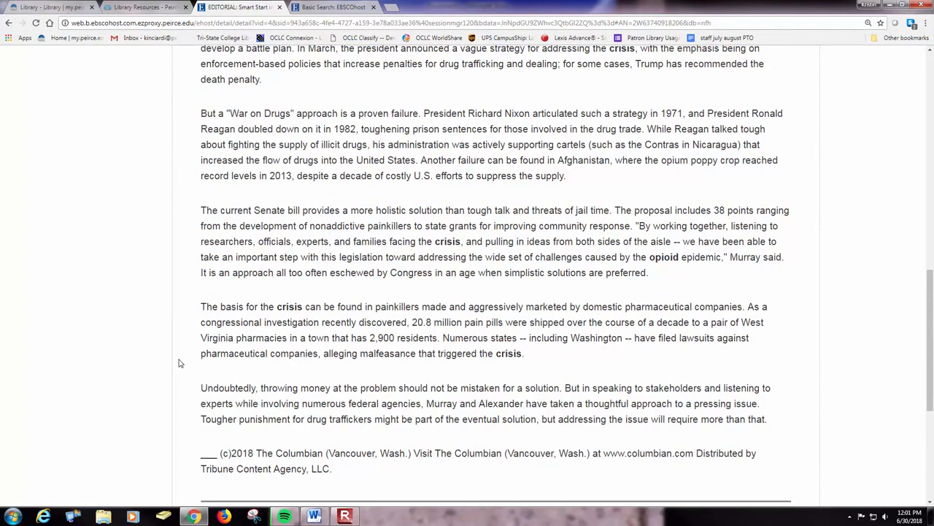
scroll(179, 363, up, 10)
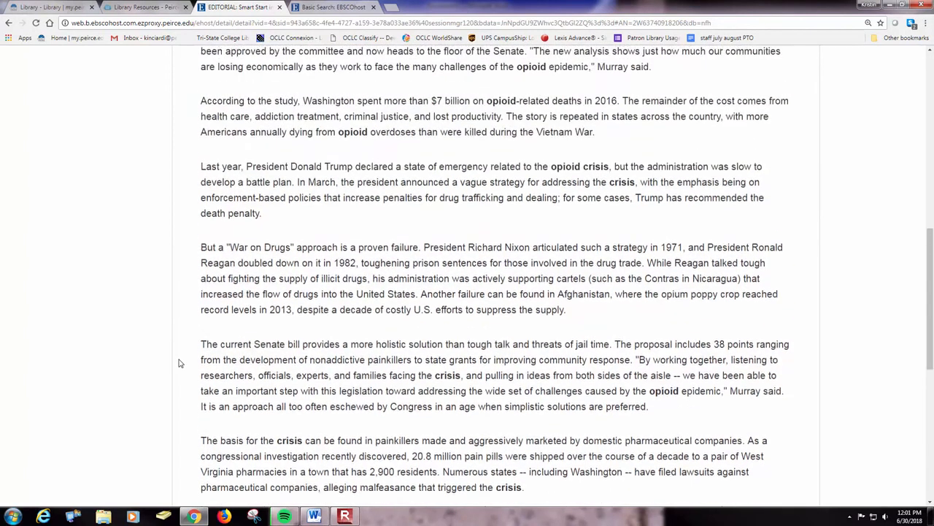